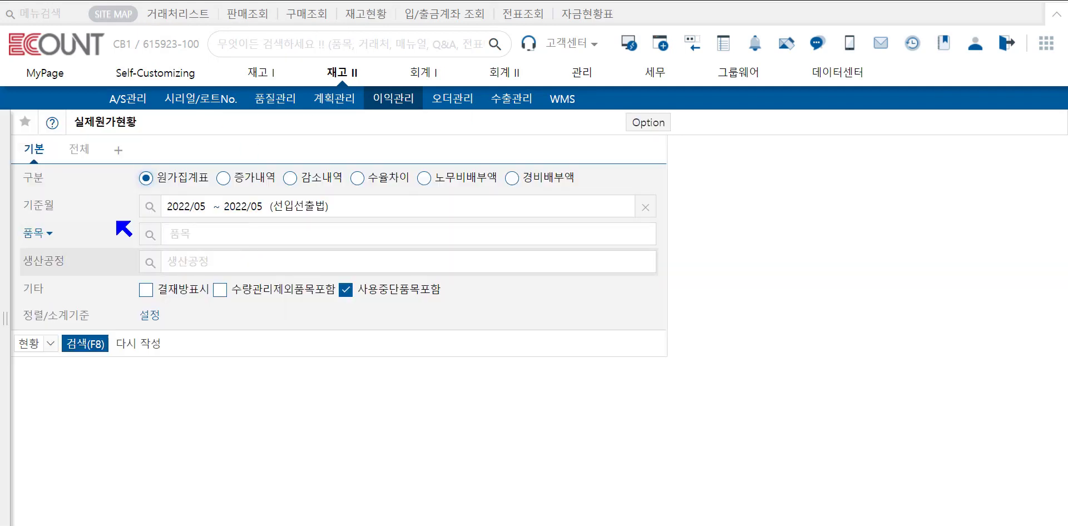
Step: Check the base month selection and generate the 원가집계표 report for 2022/05 ~ 2022/05
{"action": "left_click", "coordinate": [146, 204]}
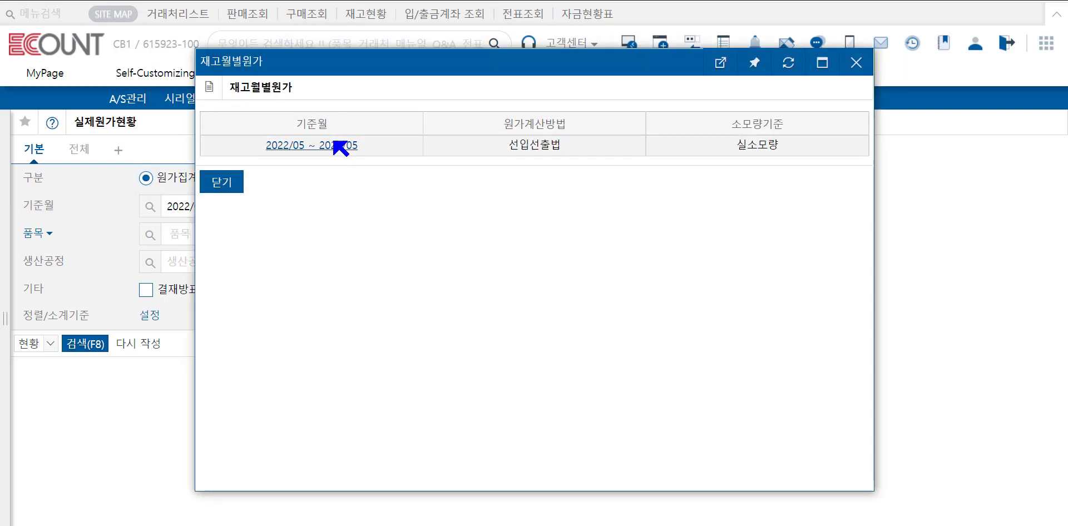
{"action": "left_click", "coordinate": [222, 182]}
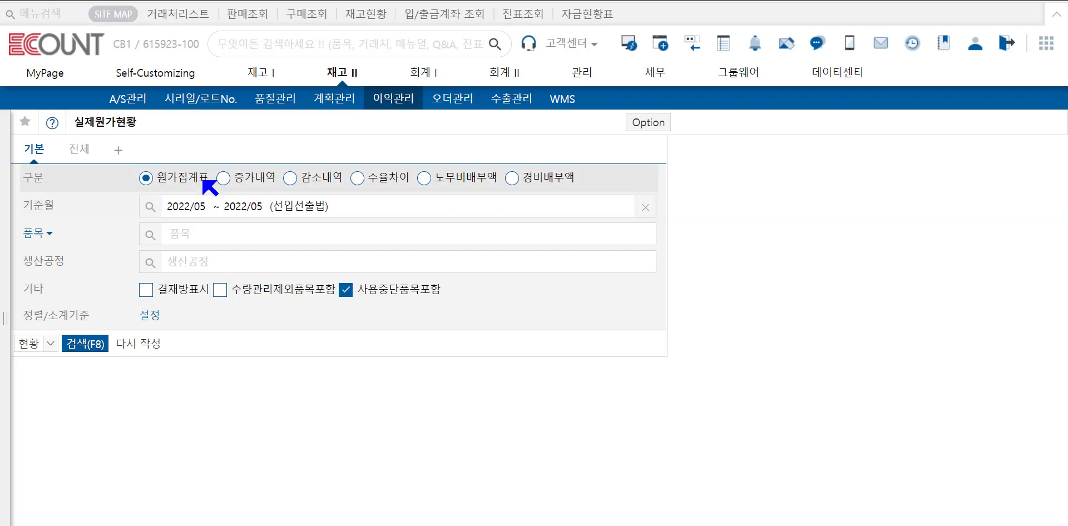
{"action": "left_click", "coordinate": [86, 342]}
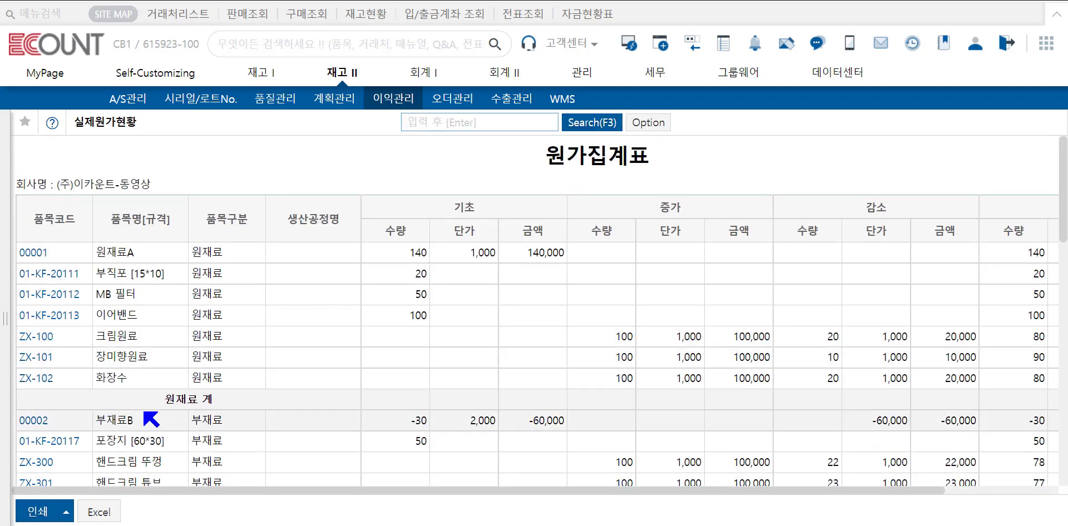
Step: Examine the 원가집계표 by item type, including the opening, increase, decrease and closing columns and the cumulative total
{"action": "double_click", "coordinate": [201, 399]}
{"action": "scroll", "coordinate": [201, 401], "scroll_direction": "down", "scroll_amount": 4}
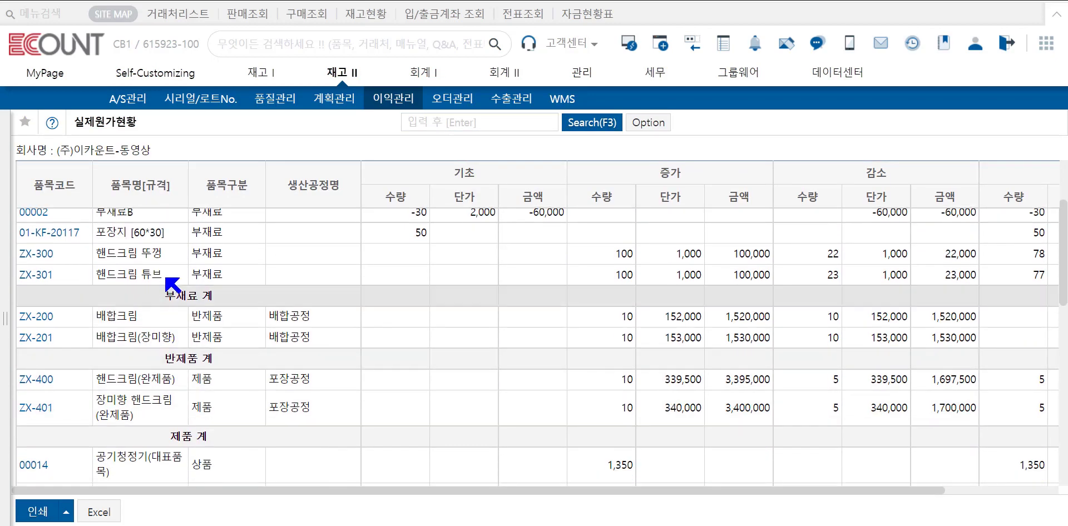
{"action": "scroll", "coordinate": [183, 361], "scroll_direction": "down", "scroll_amount": 1}
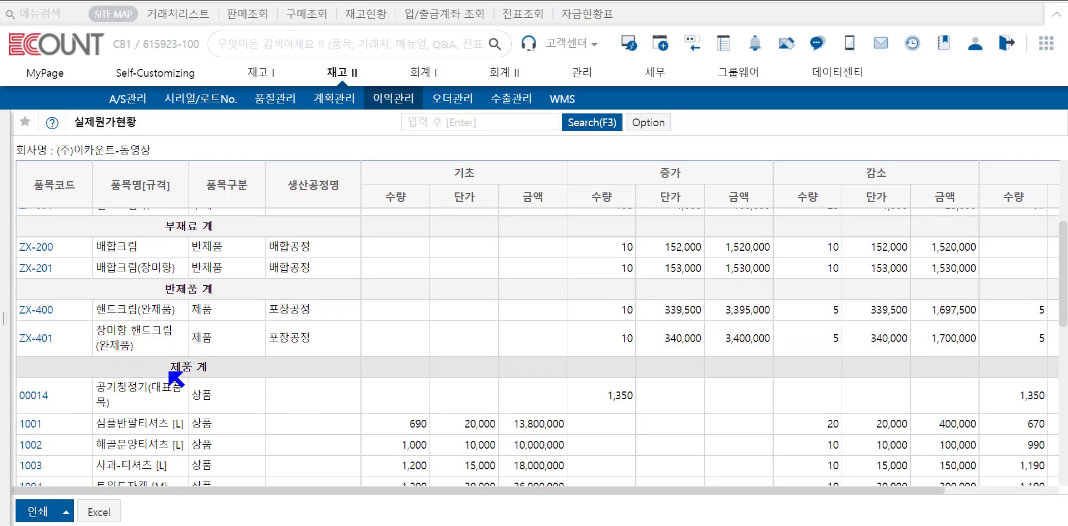
{"action": "scroll", "coordinate": [193, 383], "scroll_direction": "down", "scroll_amount": 4}
{"action": "scroll", "coordinate": [193, 384], "scroll_direction": "down", "scroll_amount": 6}
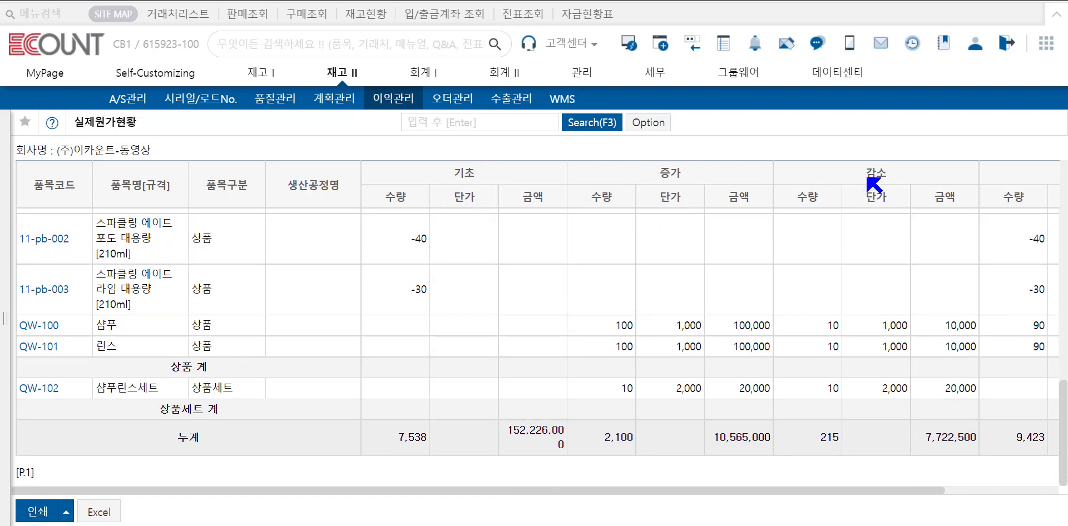
{"action": "left_click_drag", "start_coordinate": [895, 490], "coordinate": [1013, 450]}
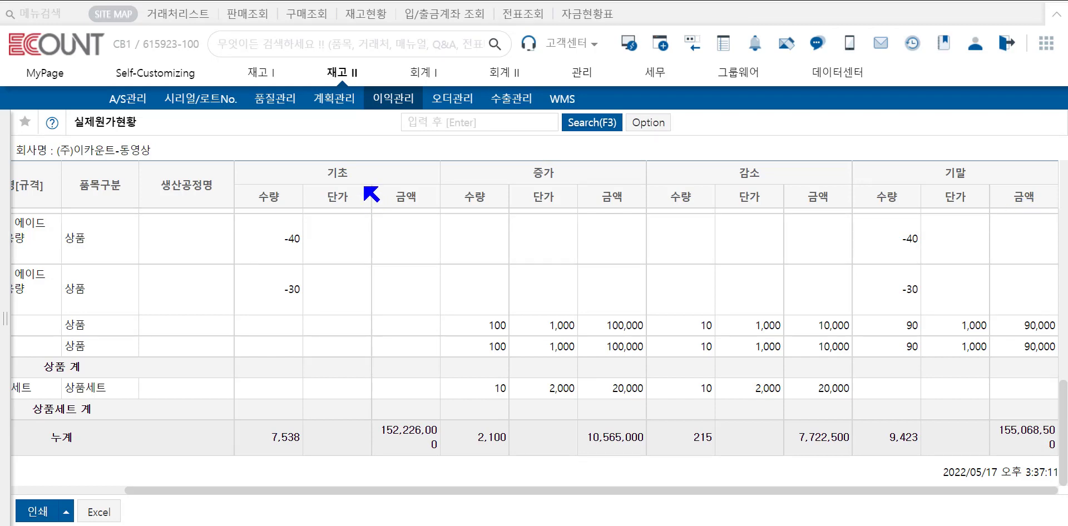
{"action": "scroll", "coordinate": [335, 211], "scroll_direction": "up", "scroll_amount": 3}
{"action": "scroll", "coordinate": [335, 199], "scroll_direction": "up", "scroll_amount": 3}
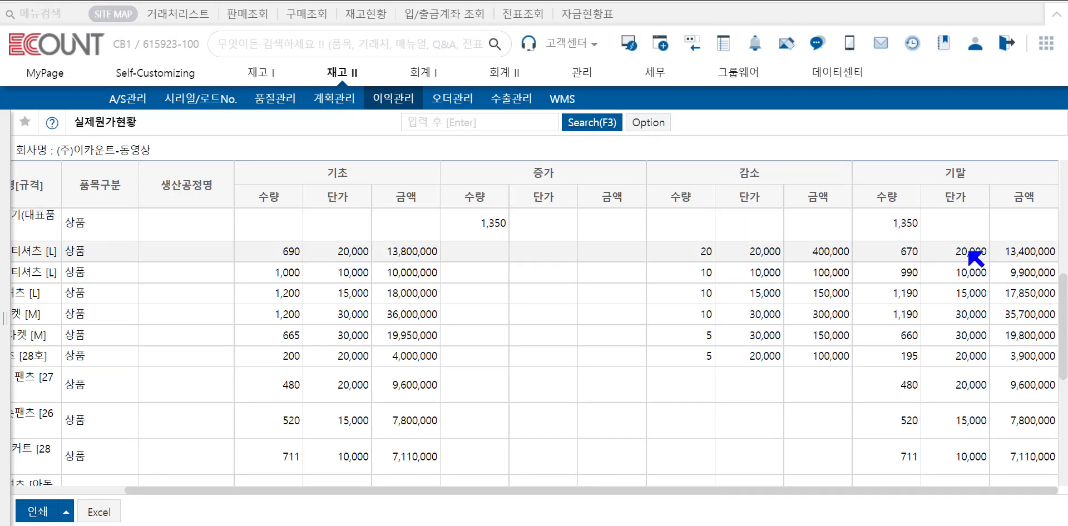
Step: Generate the 증가내역 report for 2022/05 and review its total, purchase, production and adjustment/substitution/return columns
{"action": "left_click", "coordinate": [592, 123]}
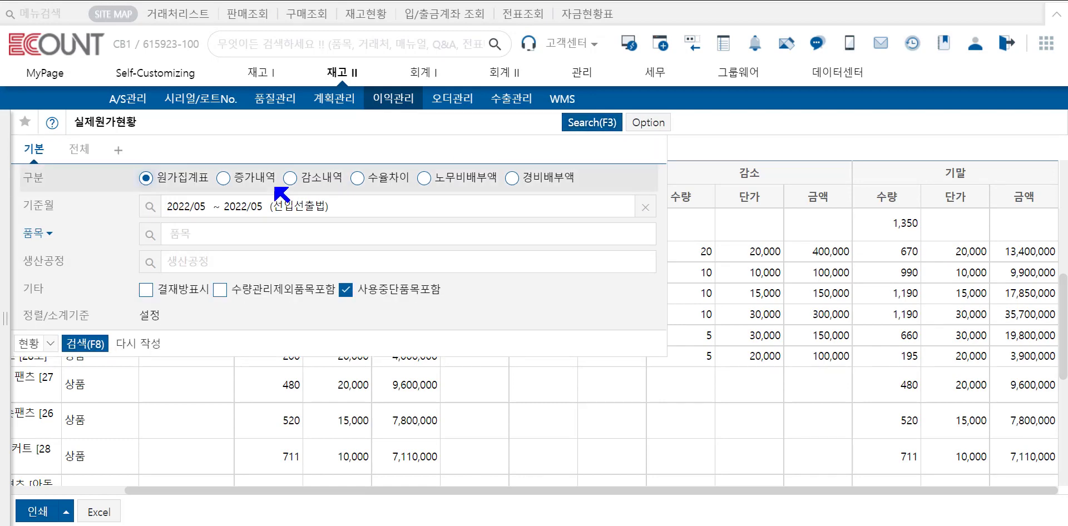
{"action": "left_click", "coordinate": [224, 178]}
{"action": "left_click", "coordinate": [84, 343]}
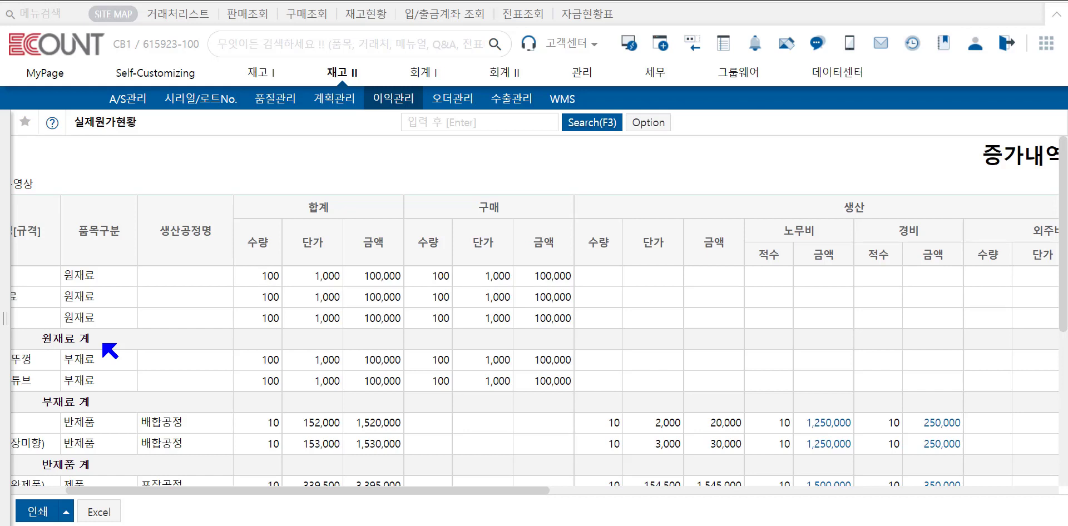
{"action": "left_click_drag", "start_coordinate": [303, 209], "coordinate": [367, 210]}
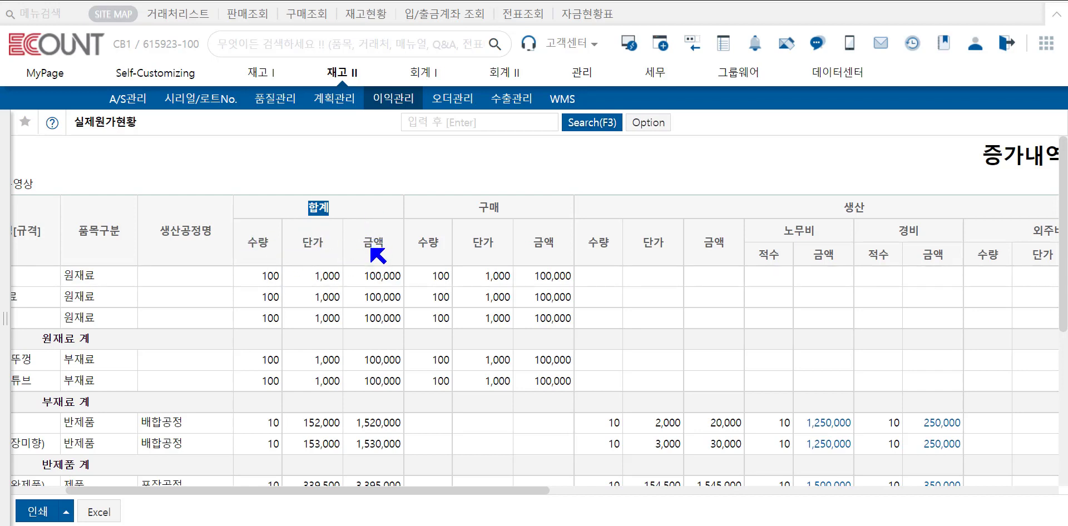
{"action": "left_click_drag", "start_coordinate": [479, 212], "coordinate": [520, 216]}
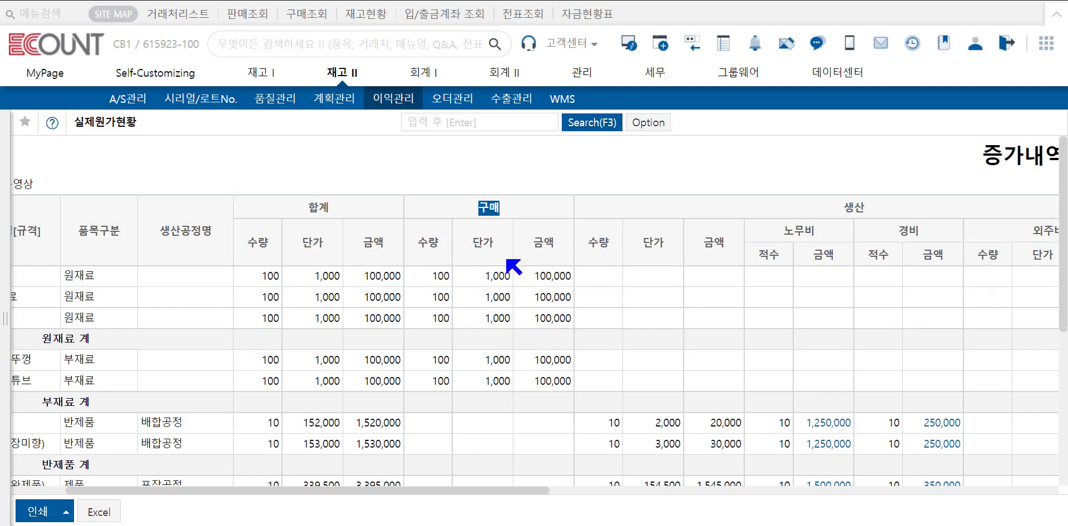
{"action": "scroll", "coordinate": [822, 362], "scroll_direction": "down", "scroll_amount": 3}
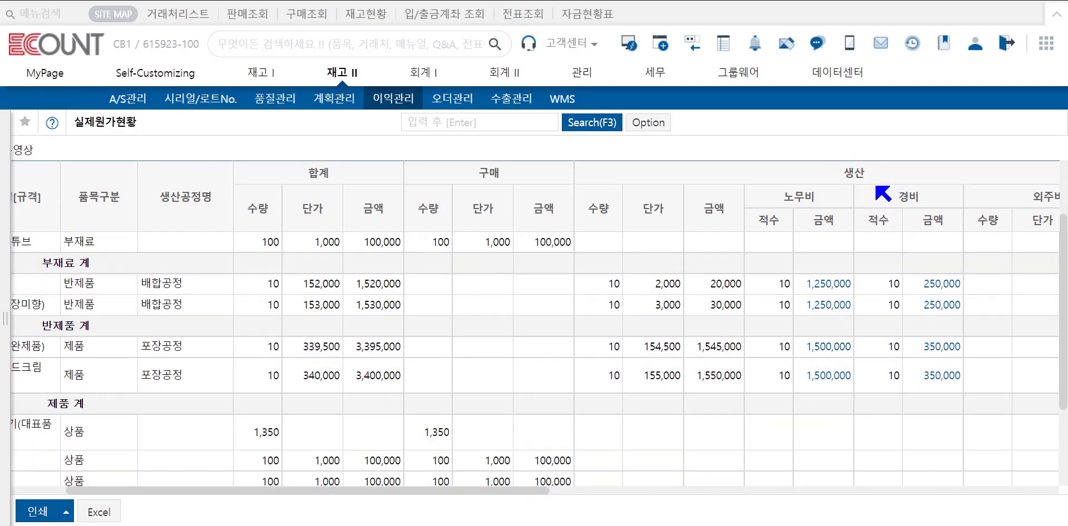
{"action": "left_click_drag", "start_coordinate": [536, 491], "coordinate": [961, 490]}
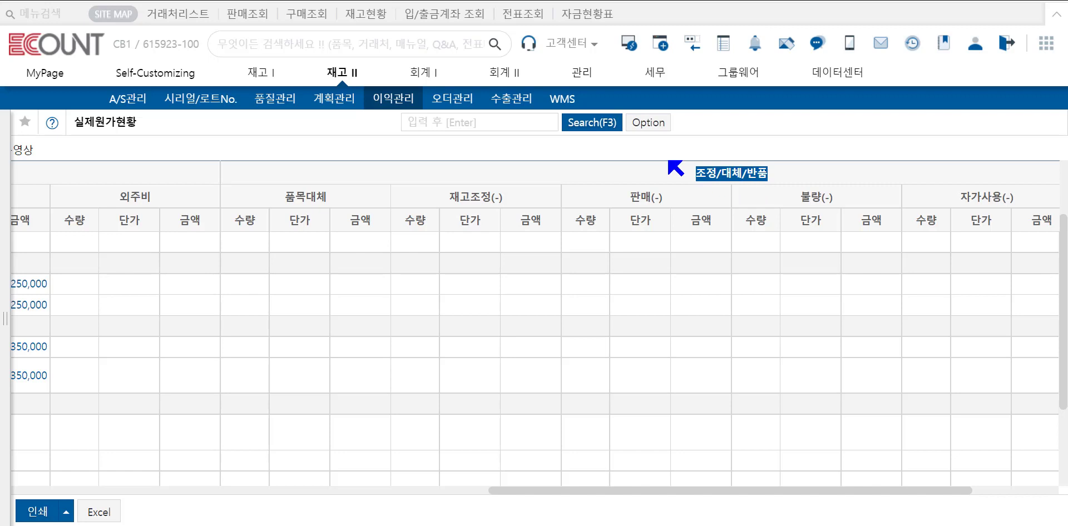
Step: Generate the 감소내역 report for the same base month
{"action": "left_click", "coordinate": [604, 128]}
{"action": "left_click", "coordinate": [290, 178]}
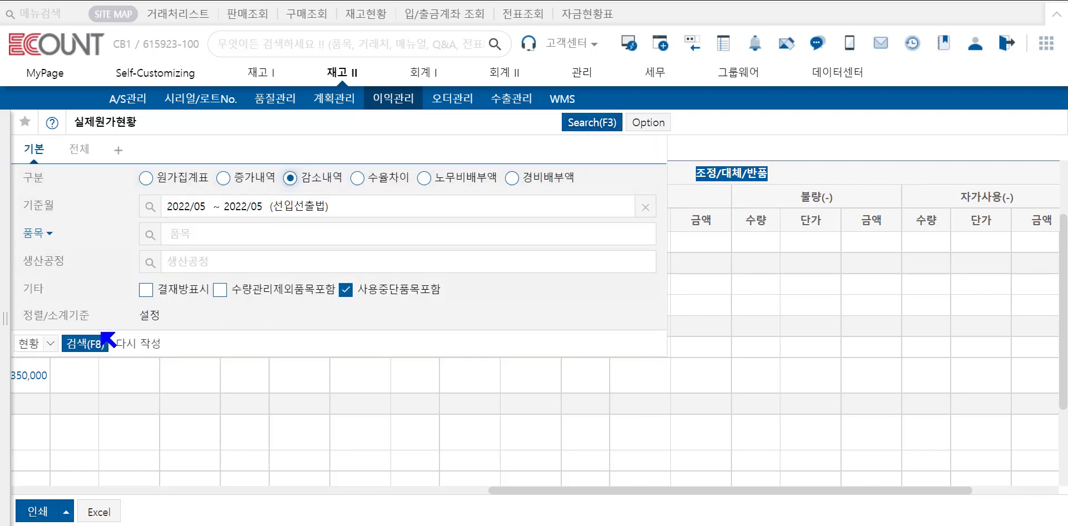
{"action": "left_click", "coordinate": [85, 344]}
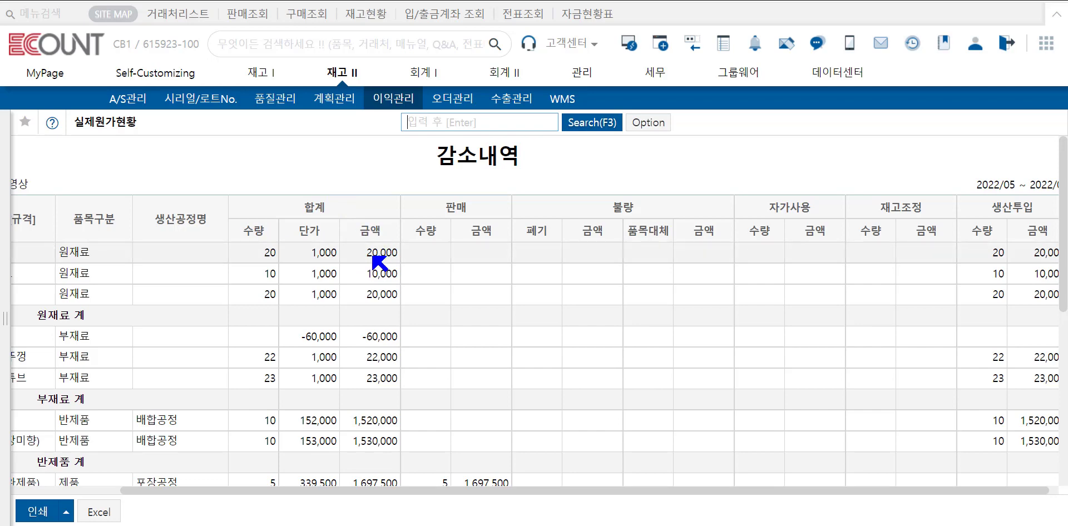
Step: Examine the 감소내역 columns for total, sales, defects, self-use, inventory adjustment and production input across the item types
{"action": "scroll", "coordinate": [466, 370], "scroll_direction": "down", "scroll_amount": 3}
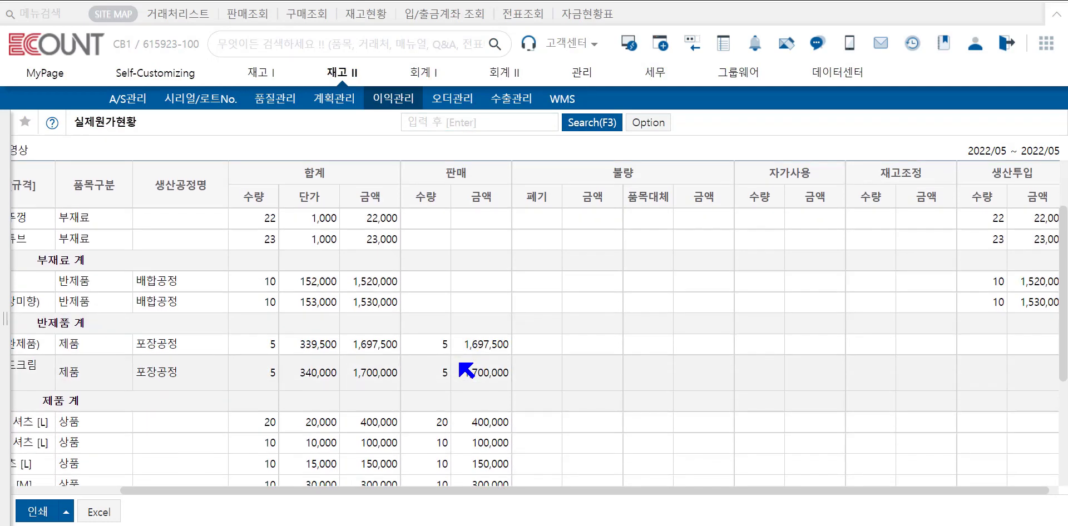
{"action": "scroll", "coordinate": [466, 370], "scroll_direction": "down", "scroll_amount": 2}
{"action": "left_click_drag", "start_coordinate": [611, 169], "coordinate": [645, 171]}
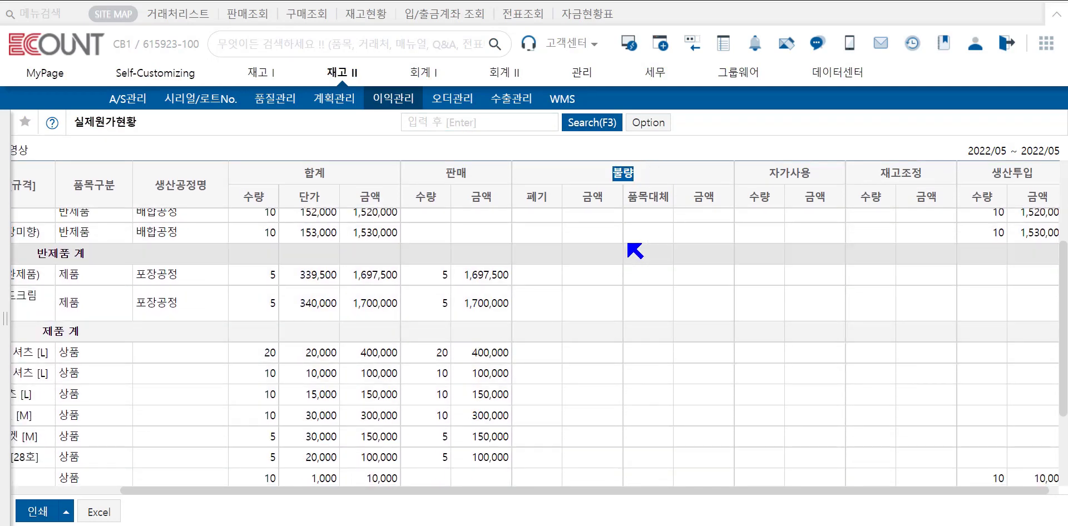
{"action": "double_click", "coordinate": [789, 172]}
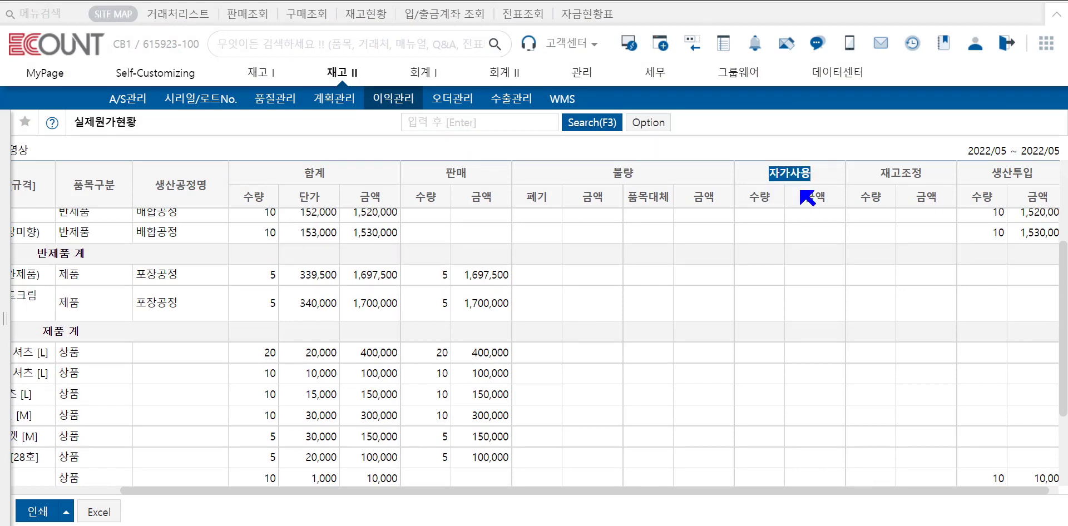
{"action": "scroll", "coordinate": [806, 198], "scroll_direction": "up", "scroll_amount": 3}
{"action": "double_click", "coordinate": [901, 173]}
{"action": "double_click", "coordinate": [1012, 173]}
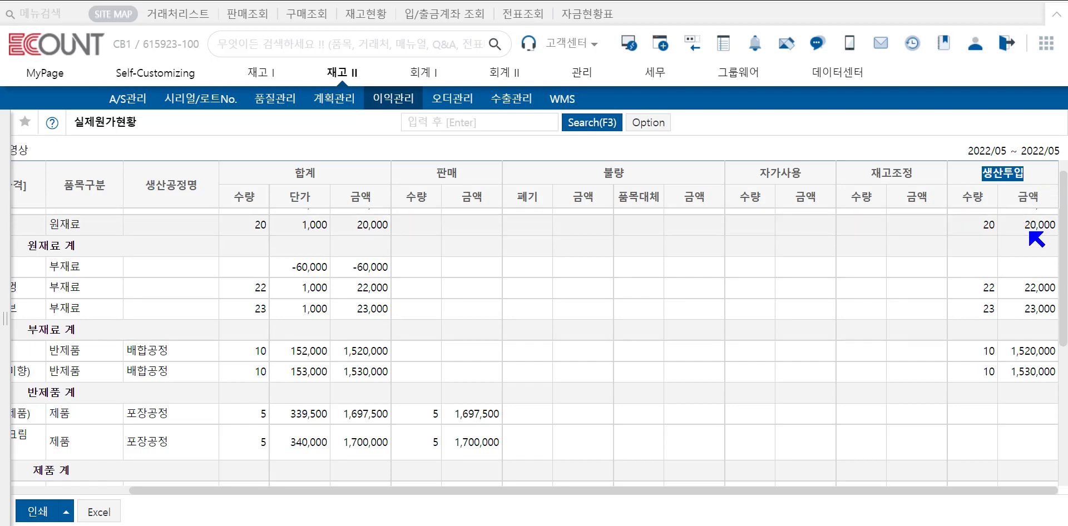
{"action": "scroll", "coordinate": [1029, 287], "scroll_direction": "down", "scroll_amount": 3}
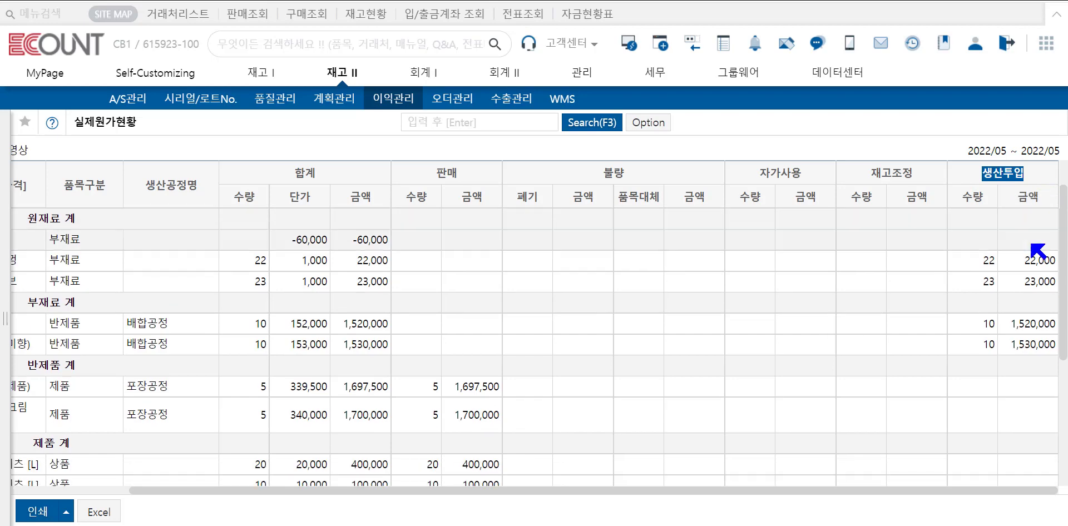
{"action": "scroll", "coordinate": [1028, 286], "scroll_direction": "up", "scroll_amount": 3}
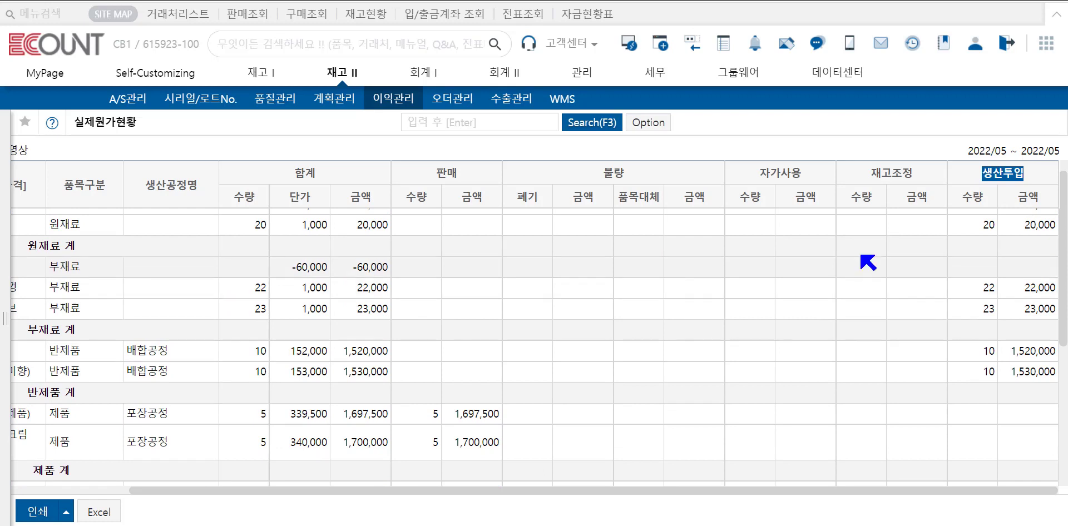
Step: Generate the 수율차이 report and compare the actual input and BOM quantities of item ZX-300
{"action": "left_click", "coordinate": [589, 122]}
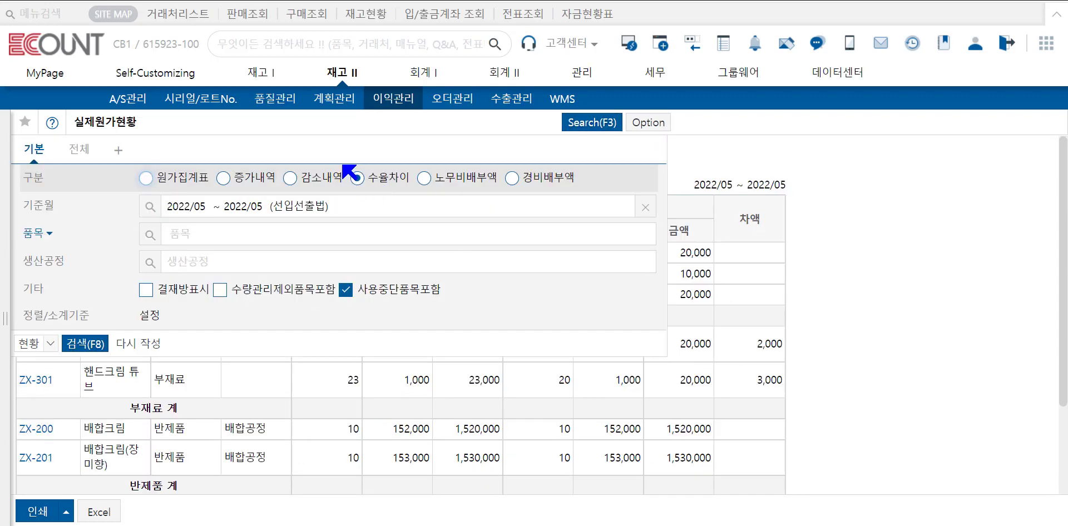
{"action": "left_click", "coordinate": [102, 343]}
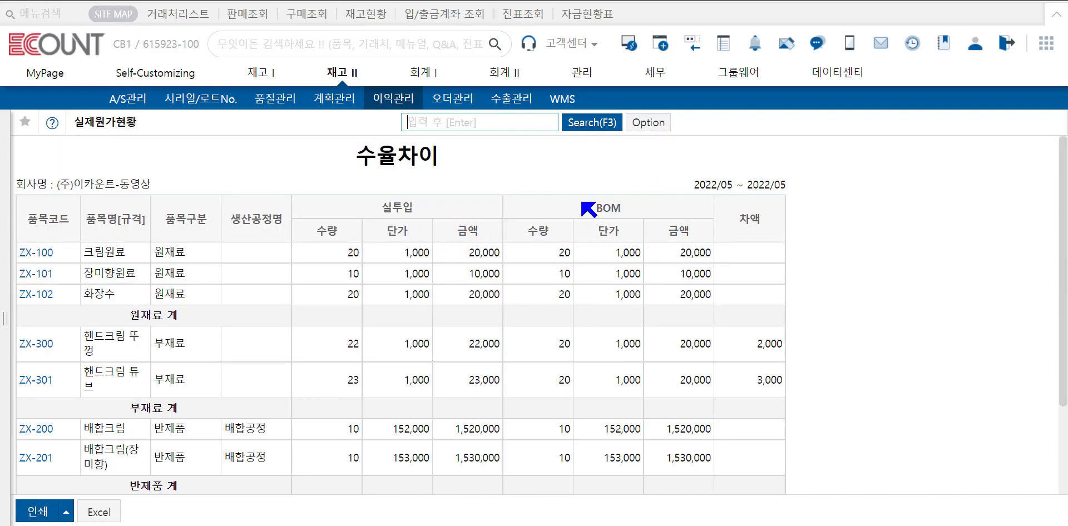
{"action": "left_click_drag", "start_coordinate": [339, 349], "coordinate": [360, 351]}
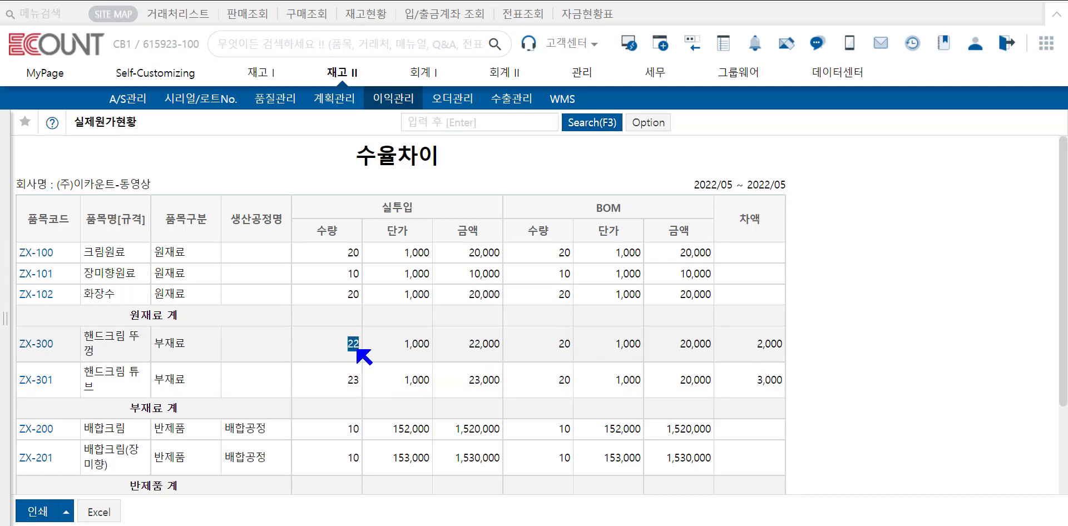
{"action": "left_click_drag", "start_coordinate": [558, 345], "coordinate": [574, 349]}
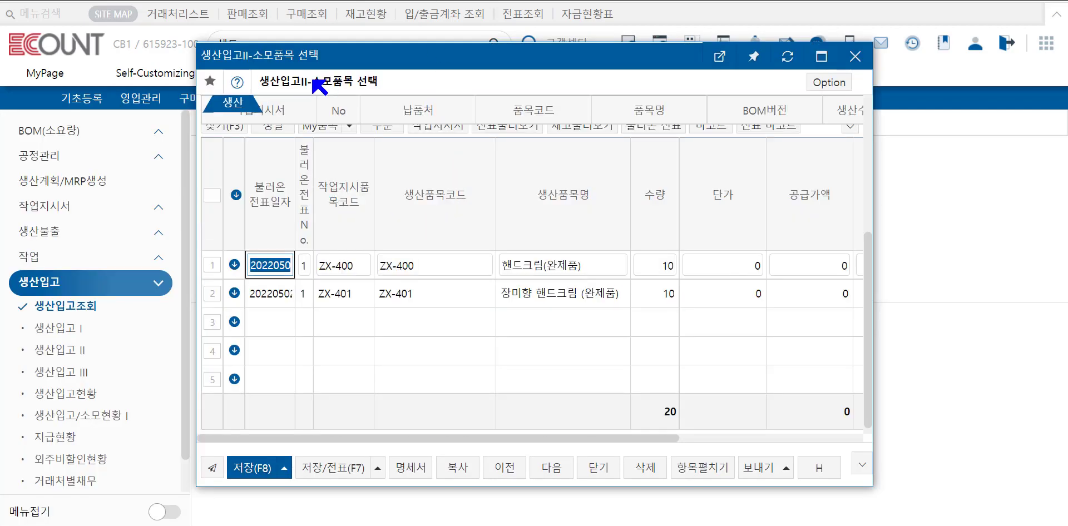
Step: Review the consumed items and their quantities for ZX-400 in the 생산입고 II slip
{"action": "scroll", "coordinate": [282, 238], "scroll_direction": "up", "scroll_amount": 5}
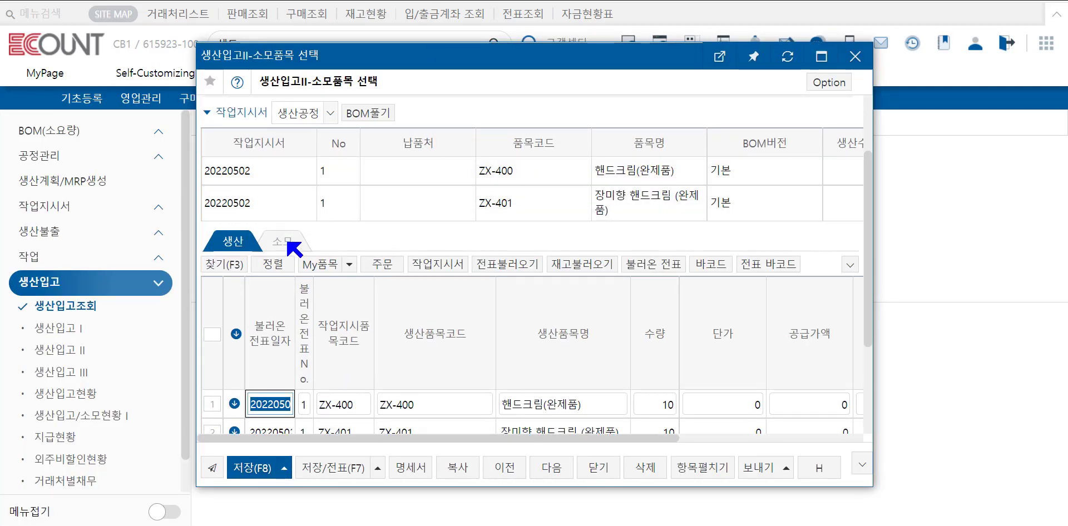
{"action": "left_click", "coordinate": [281, 234]}
{"action": "scroll", "coordinate": [576, 279], "scroll_direction": "down", "scroll_amount": 3}
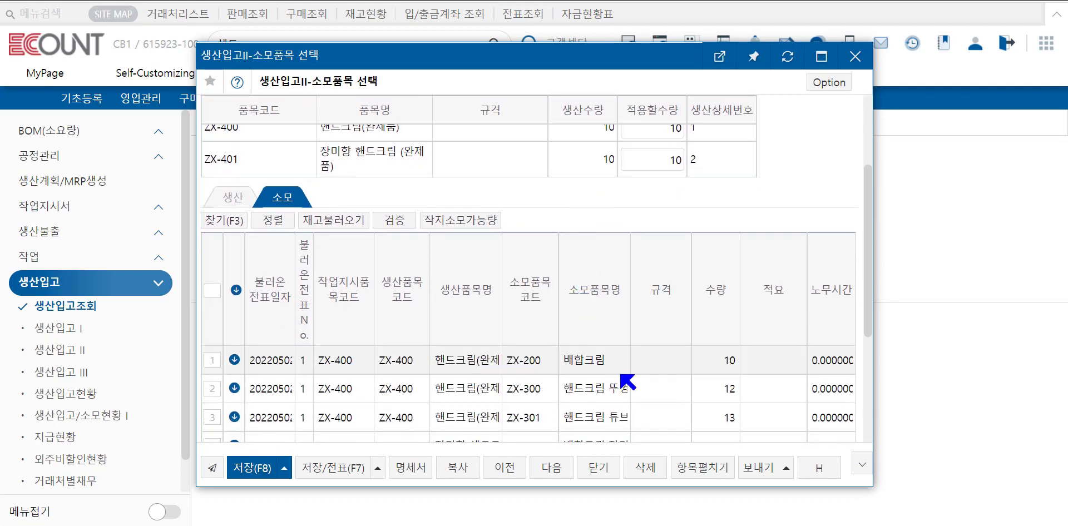
{"action": "scroll", "coordinate": [768, 376], "scroll_direction": "down", "scroll_amount": 2}
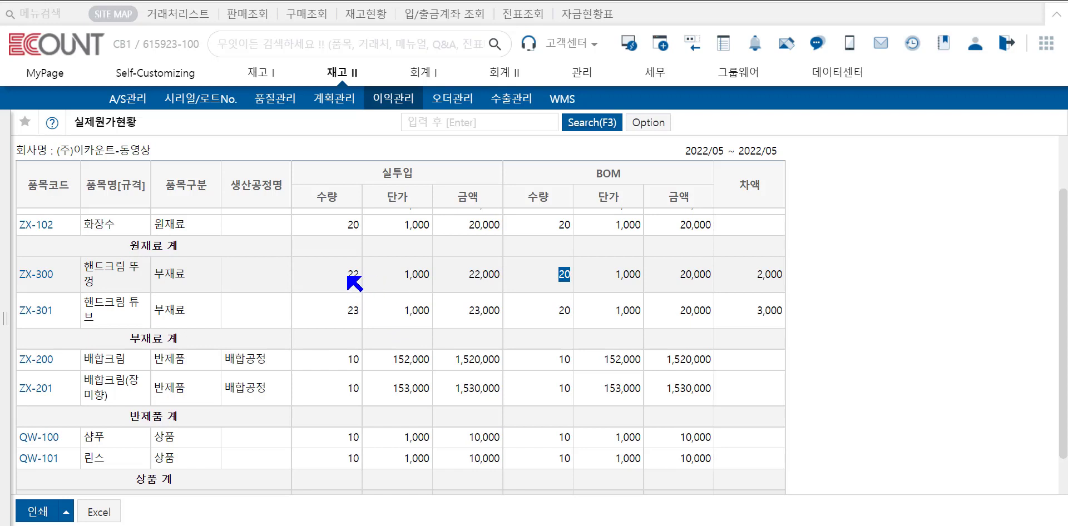
Step: Check the actual input quantities and difference amounts of ZX-300 and ZX-301 in the 수율차이 report
{"action": "left_click_drag", "start_coordinate": [333, 272], "coordinate": [363, 276]}
{"action": "left_click_drag", "start_coordinate": [339, 310], "coordinate": [351, 311]}
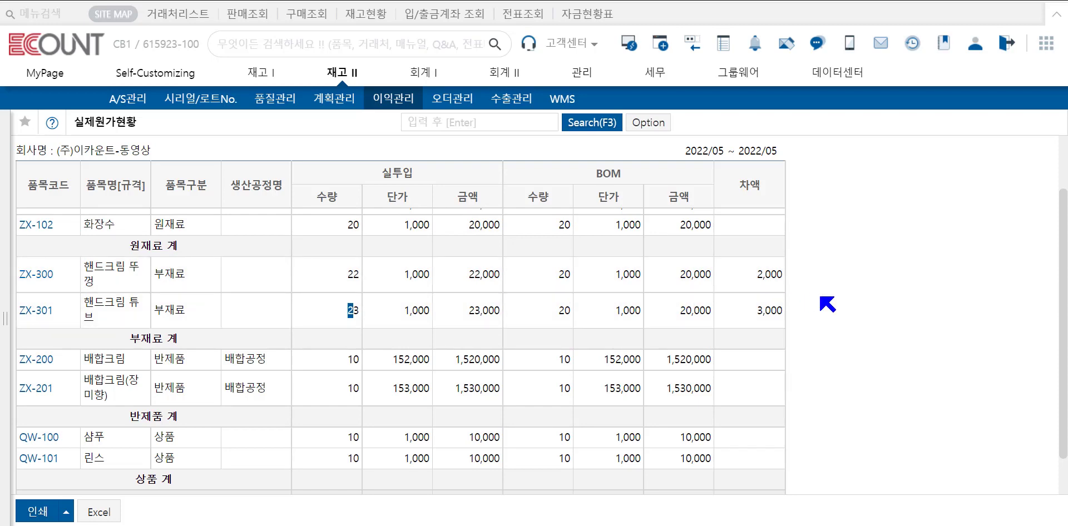
{"action": "left_click_drag", "start_coordinate": [754, 275], "coordinate": [791, 307]}
{"action": "left_click", "coordinate": [808, 309]}
Step: Generate the 노무비배부액 report for base month 2022/05
{"action": "left_click", "coordinate": [606, 122]}
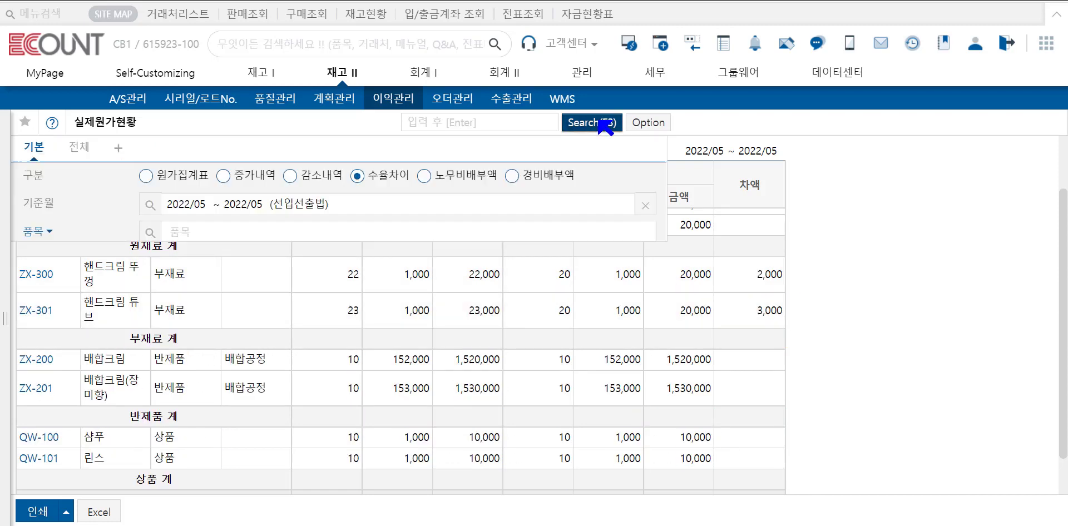
{"action": "left_click", "coordinate": [424, 178]}
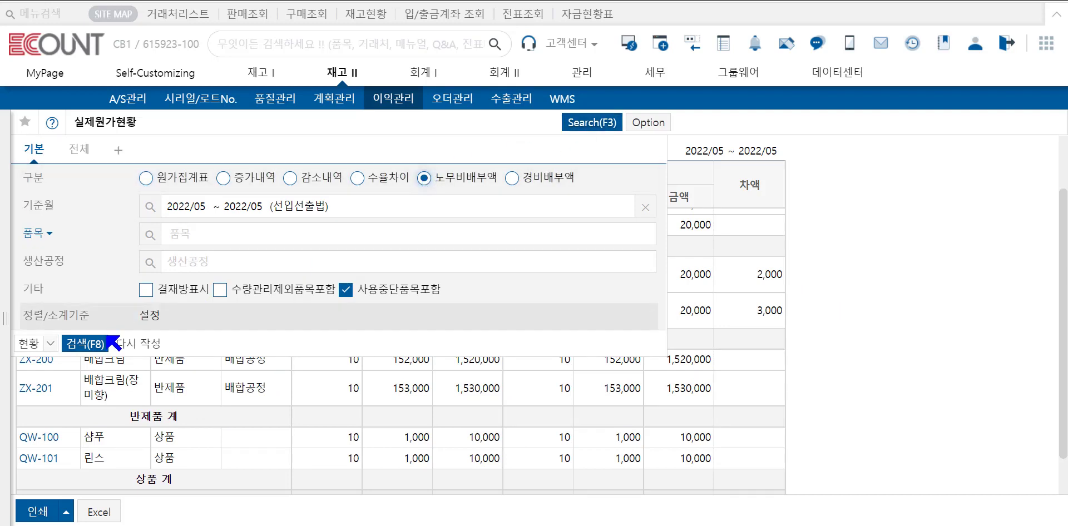
{"action": "left_click", "coordinate": [91, 344]}
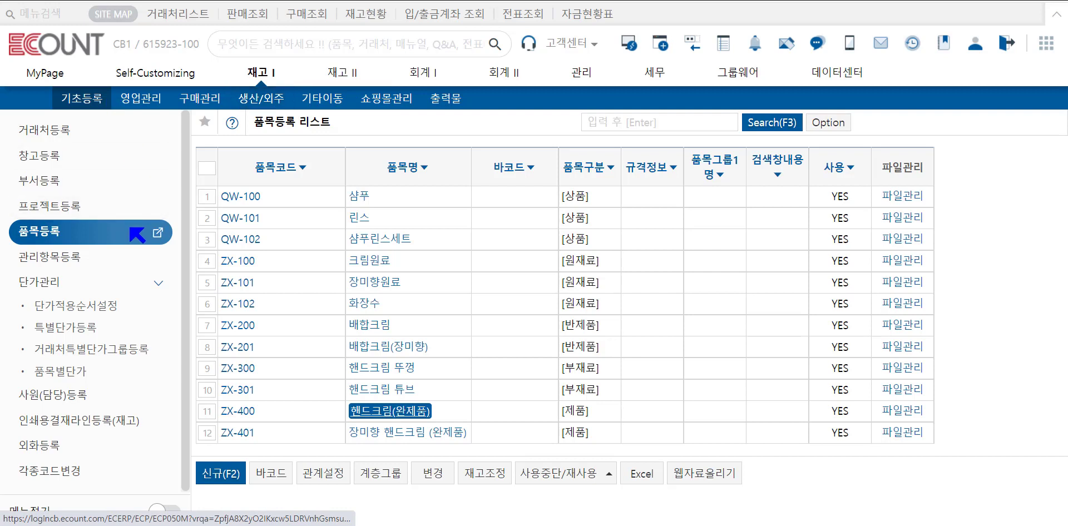
Step: Open the cost settings of item ZX-400 to view its standard labour time and expense weight
{"action": "left_click", "coordinate": [382, 412]}
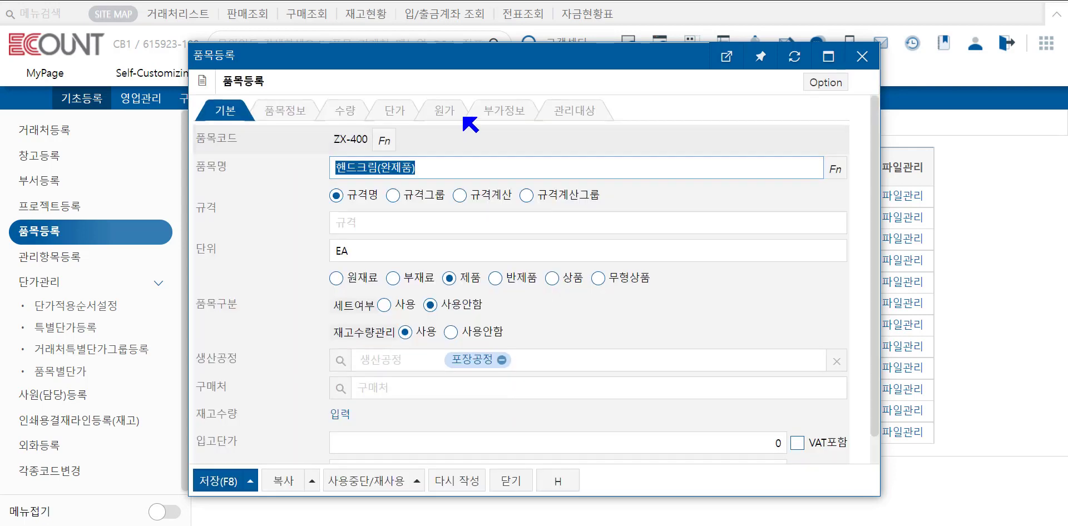
{"action": "left_click", "coordinate": [445, 111]}
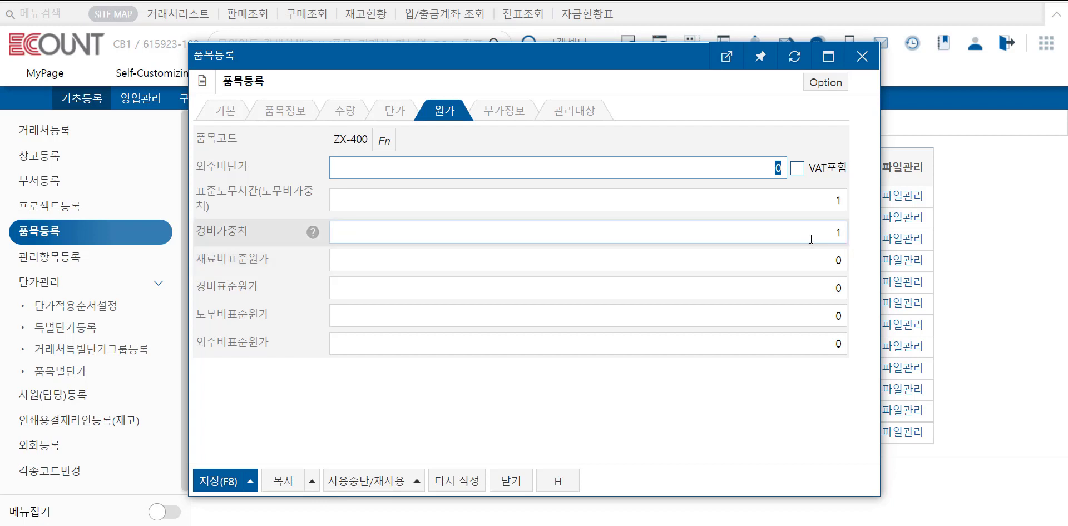
Step: Check the expense weight of item ZX-400 and the 포장공정 subtotal row in the 노무비배부액 report
{"action": "left_click", "coordinate": [775, 227]}
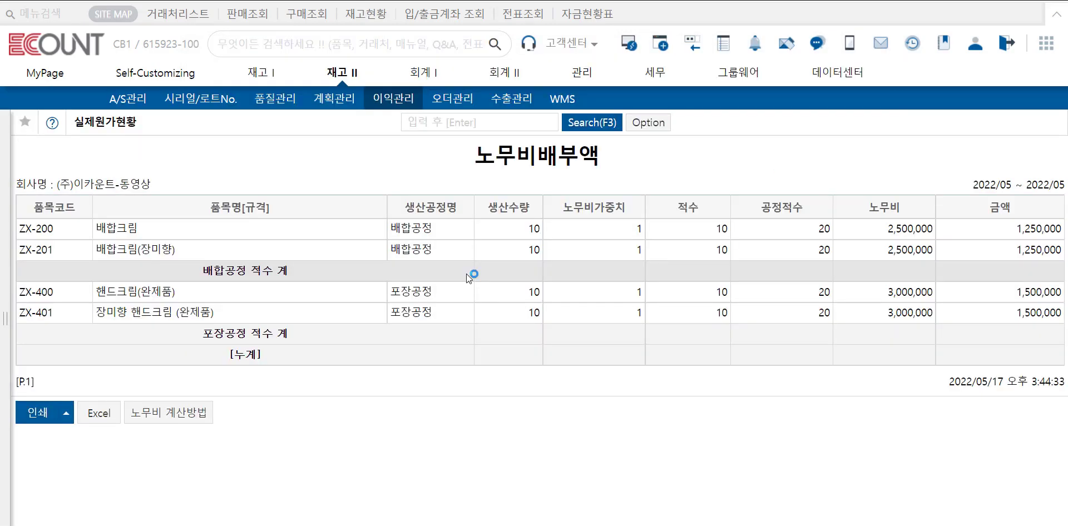
{"action": "left_click_drag", "start_coordinate": [202, 333], "coordinate": [318, 335]}
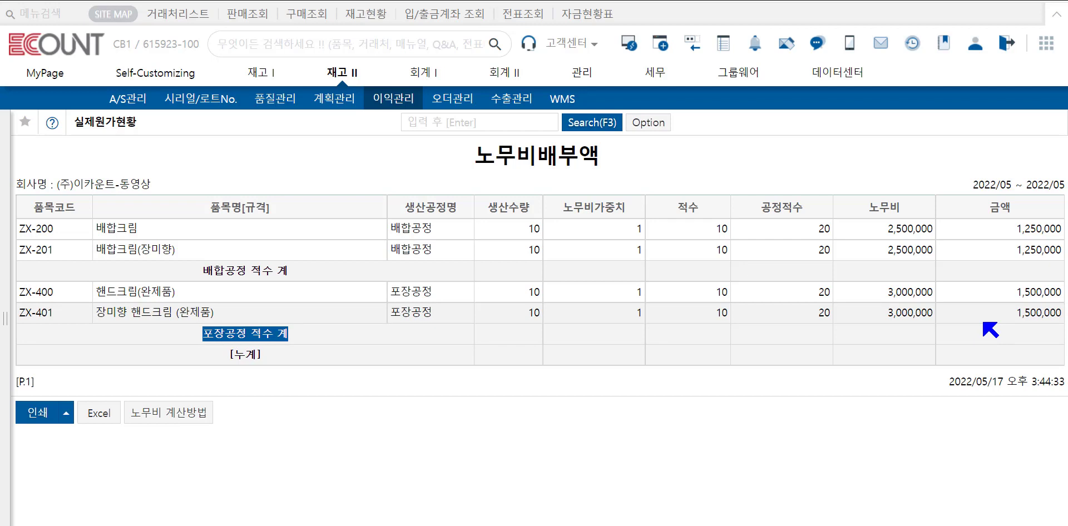
Step: Generate the 경비배부액 report for base month 2022/05 and read its expense calculation method
{"action": "left_click", "coordinate": [592, 126]}
{"action": "left_click", "coordinate": [510, 178]}
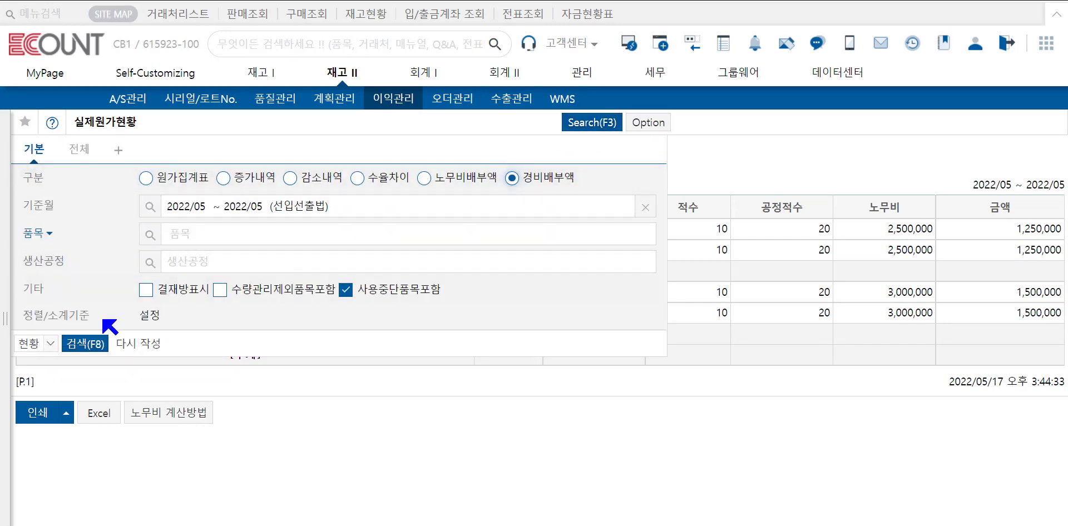
{"action": "left_click", "coordinate": [94, 343]}
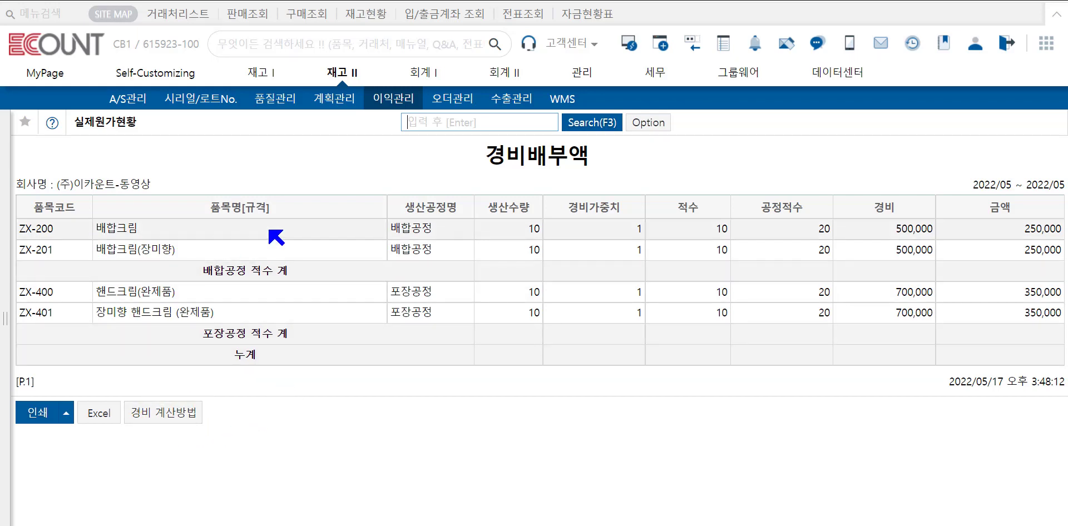
{"action": "left_click", "coordinate": [149, 418]}
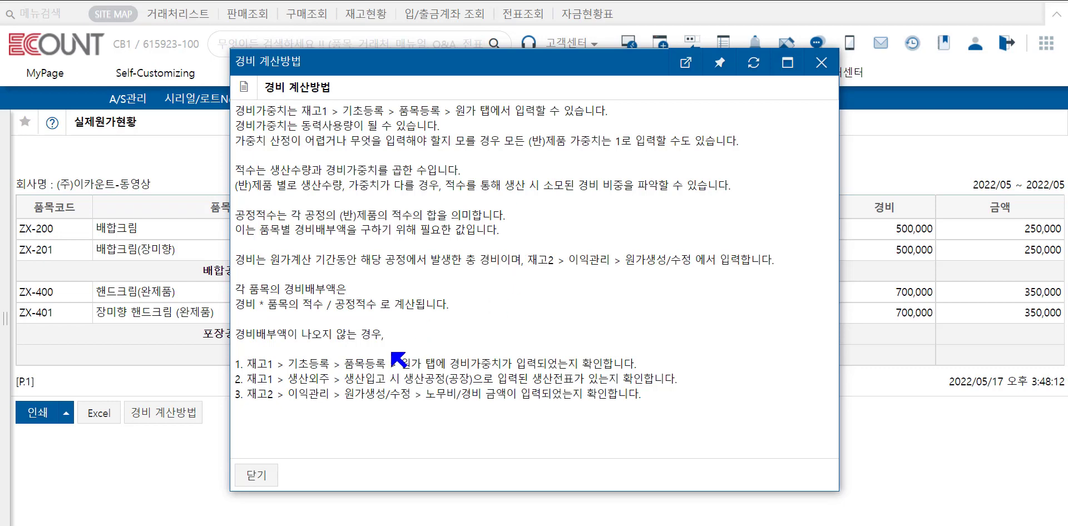
{"action": "left_click", "coordinate": [261, 474]}
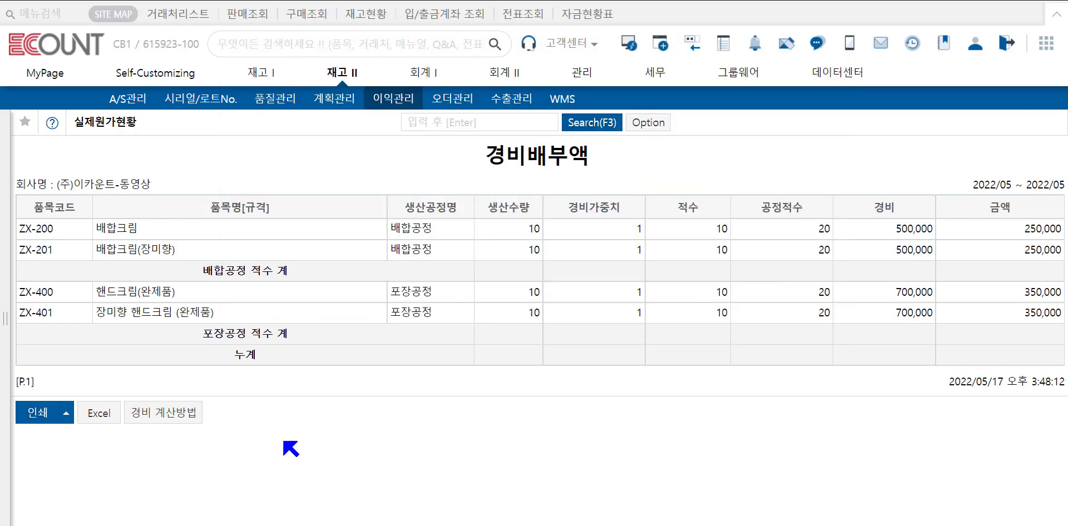
Step: Expand the item conditions of the report search and limit the item types to 원재료 and 부재료
{"action": "left_click", "coordinate": [587, 122]}
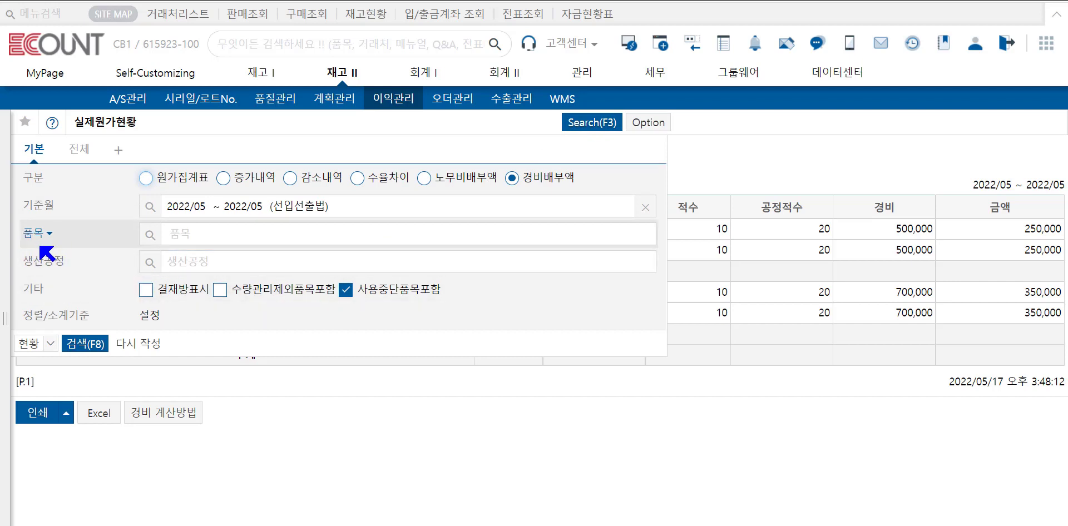
{"action": "left_click", "coordinate": [48, 233]}
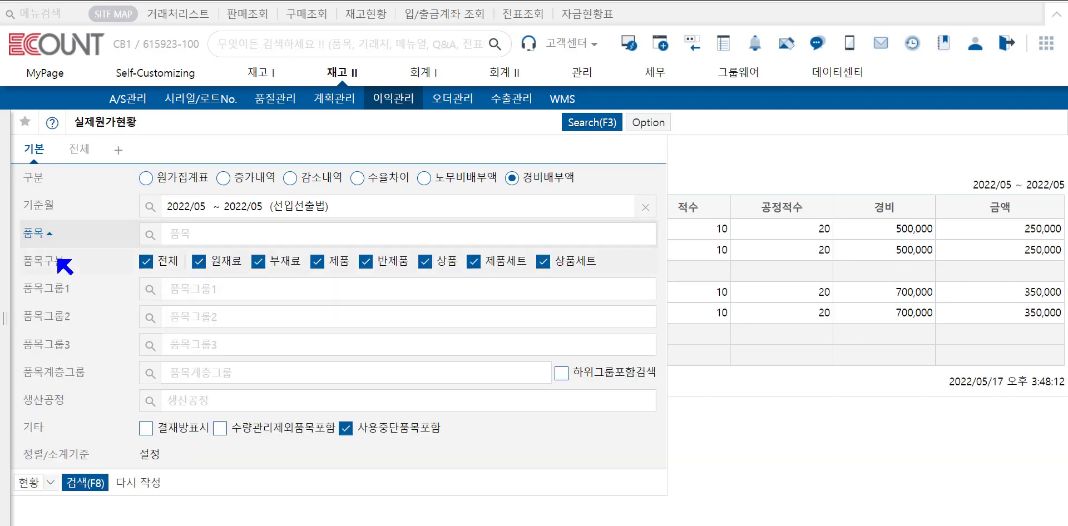
{"action": "left_click", "coordinate": [148, 262]}
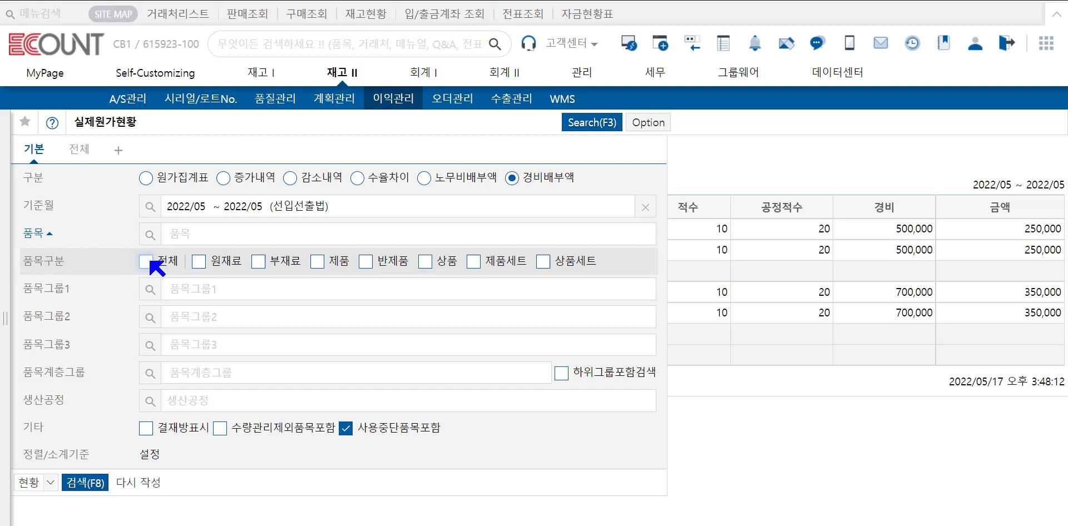
{"action": "left_click", "coordinate": [201, 266]}
{"action": "left_click", "coordinate": [259, 266]}
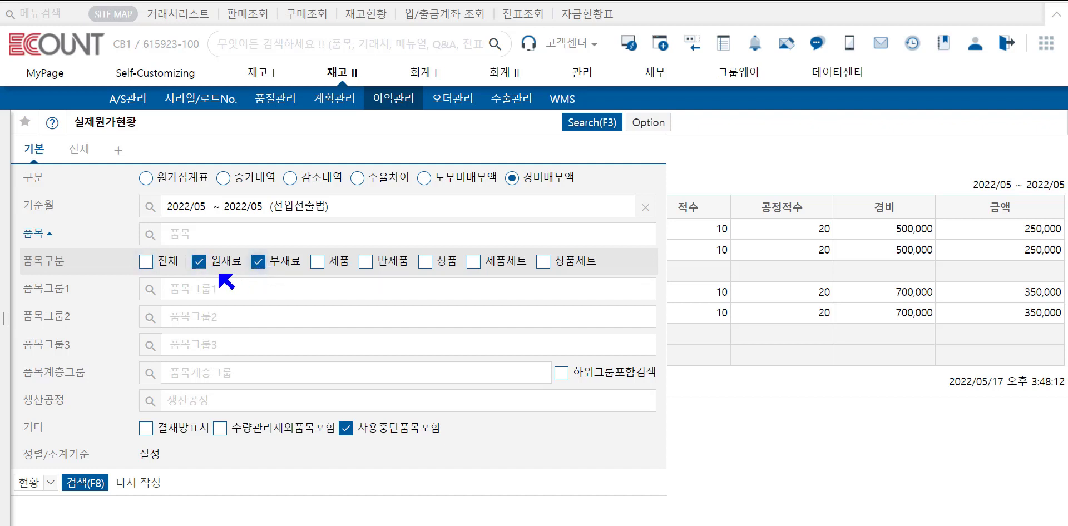
Step: Switch the item type filter to 제품 and 반제품, and clear both selections
{"action": "left_click", "coordinate": [258, 265]}
{"action": "left_click", "coordinate": [200, 265]}
{"action": "left_click", "coordinate": [317, 265]}
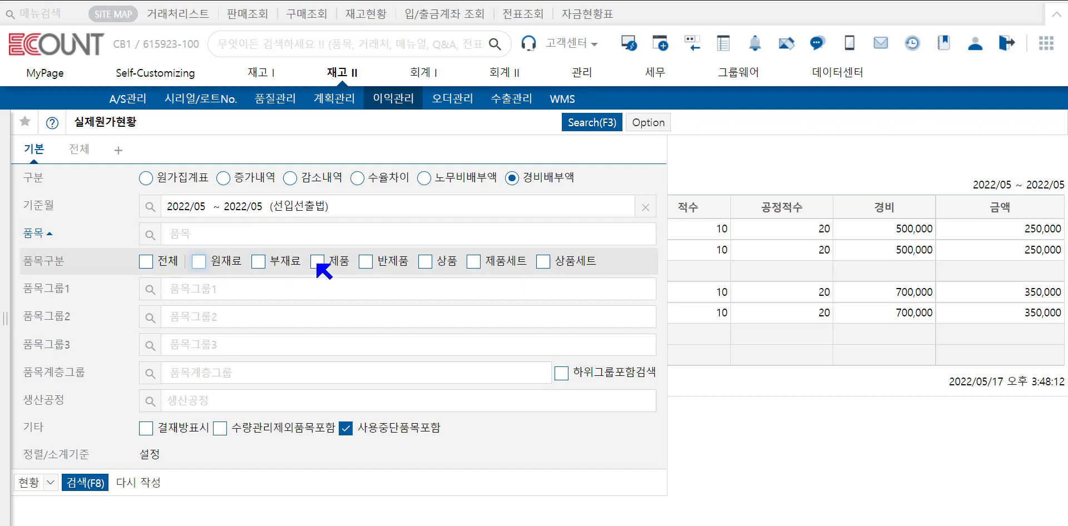
{"action": "left_click", "coordinate": [370, 264]}
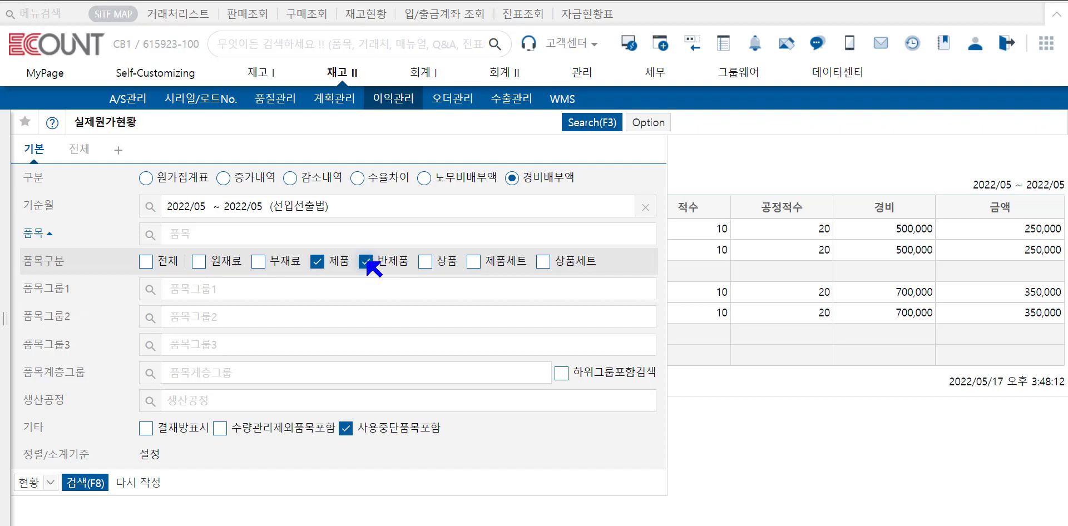
{"action": "left_click", "coordinate": [367, 261]}
{"action": "left_click", "coordinate": [319, 264]}
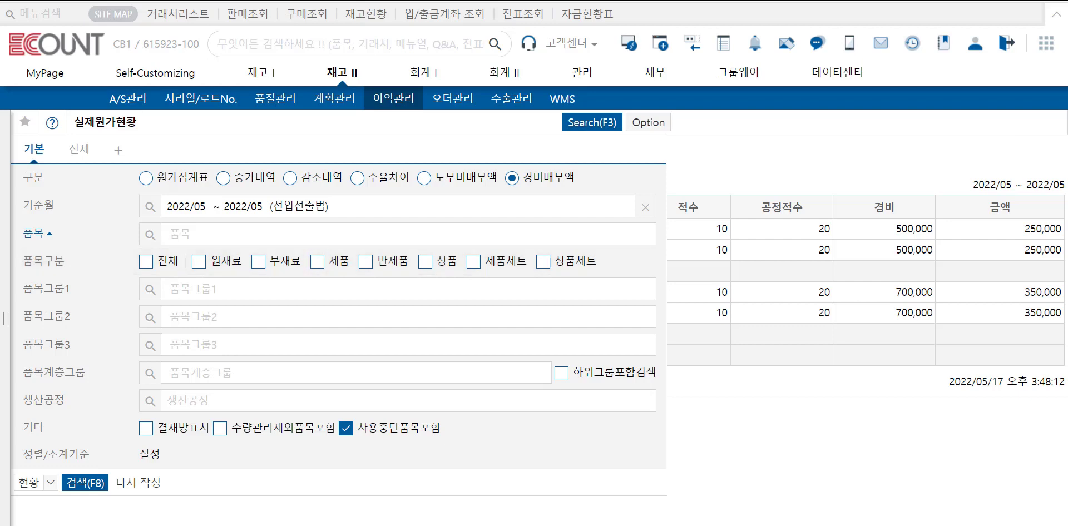
Step: Generate the 원가집계표 for 2022/05 with all item types and view the cost details of semi-finished item ZX-200
{"action": "left_click", "coordinate": [196, 177]}
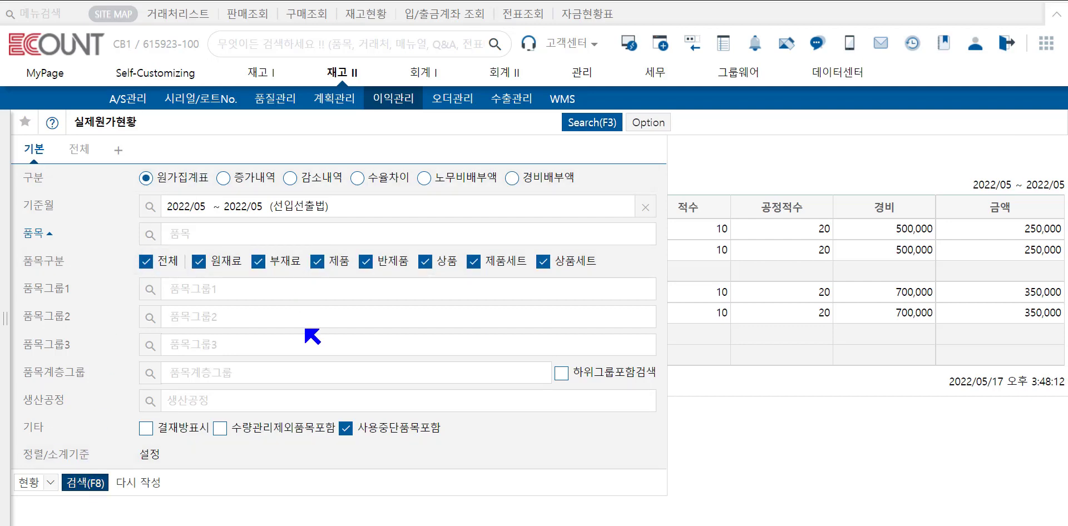
{"action": "key", "text": "F8"}
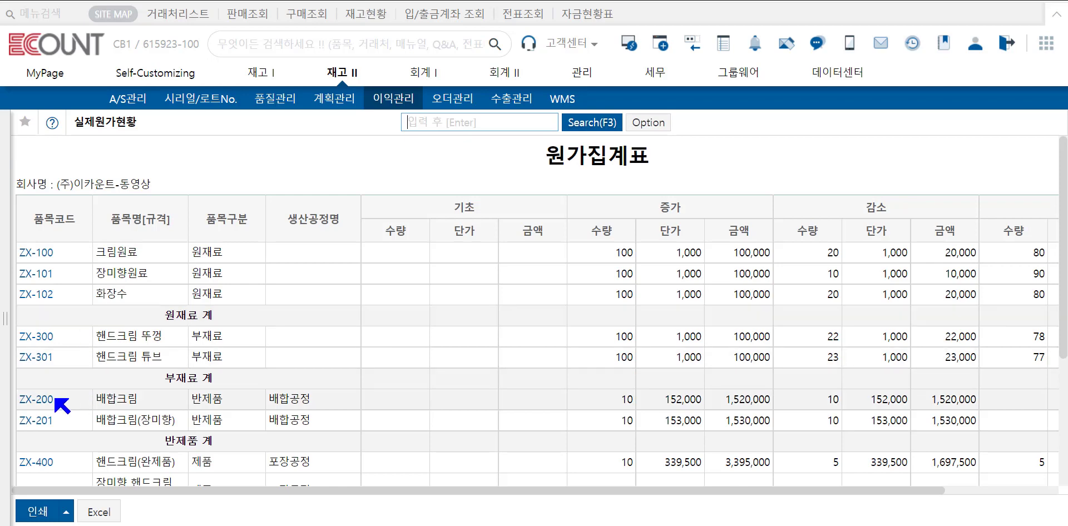
{"action": "left_click", "coordinate": [37, 400]}
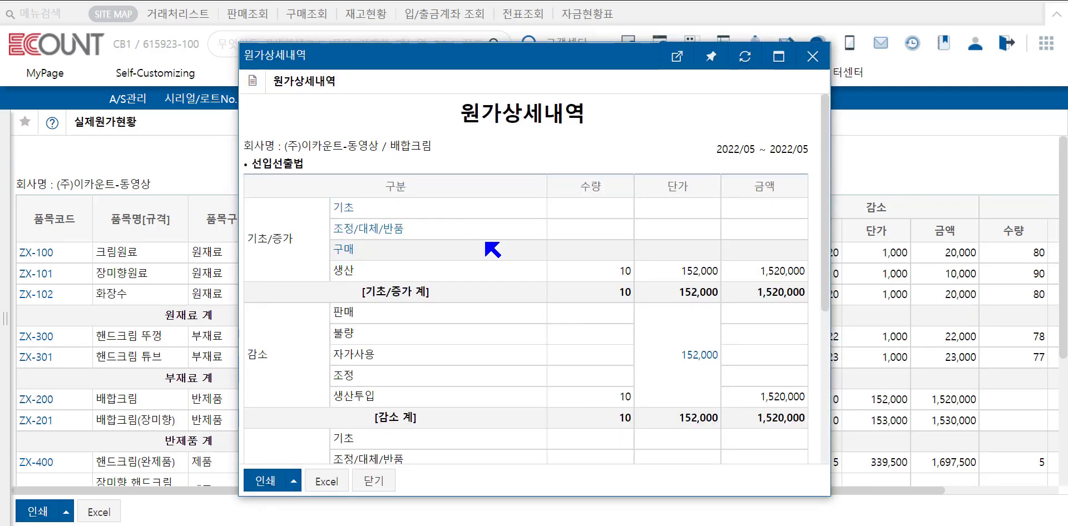
{"action": "scroll", "coordinate": [594, 233], "scroll_direction": "down", "scroll_amount": 4}
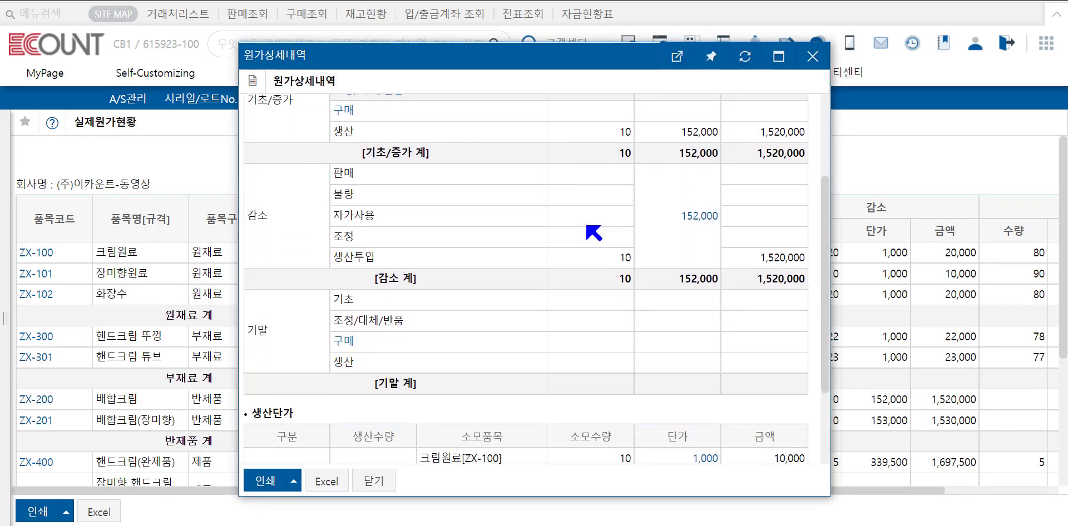